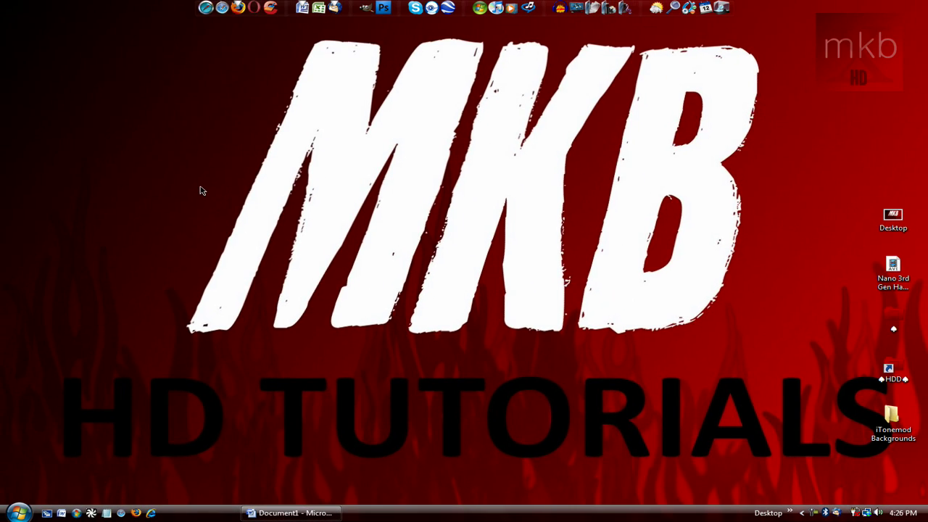
Step: Bring up Document1 in Microsoft Word and choose the Black color scheme in the Word options
click(291, 513)
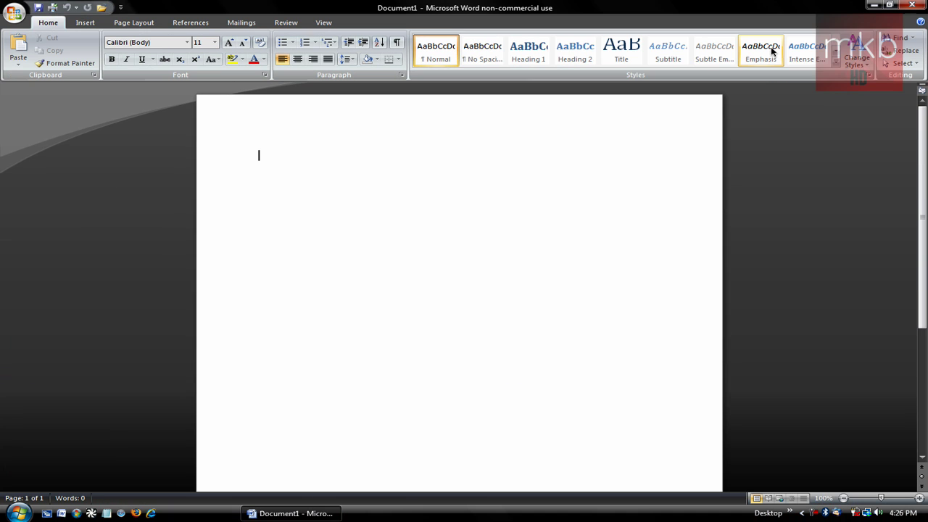
click(767, 47)
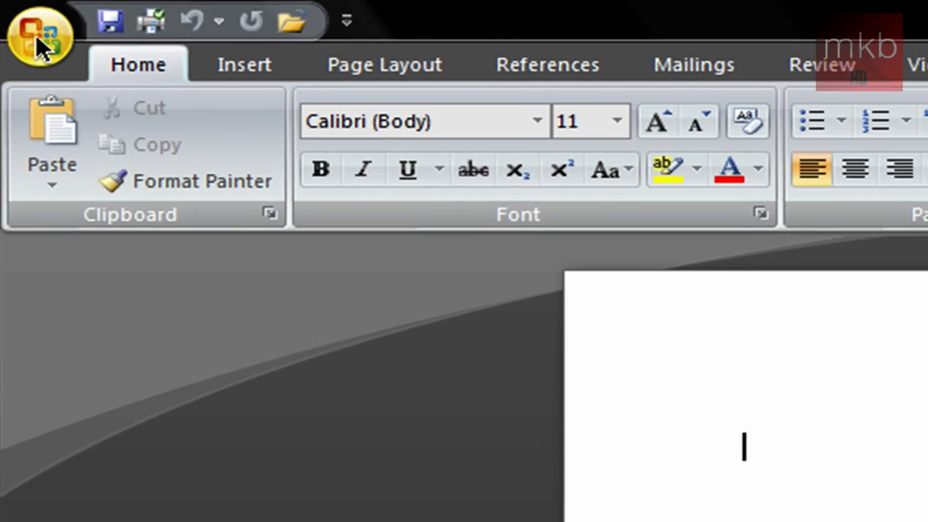
click(13, 13)
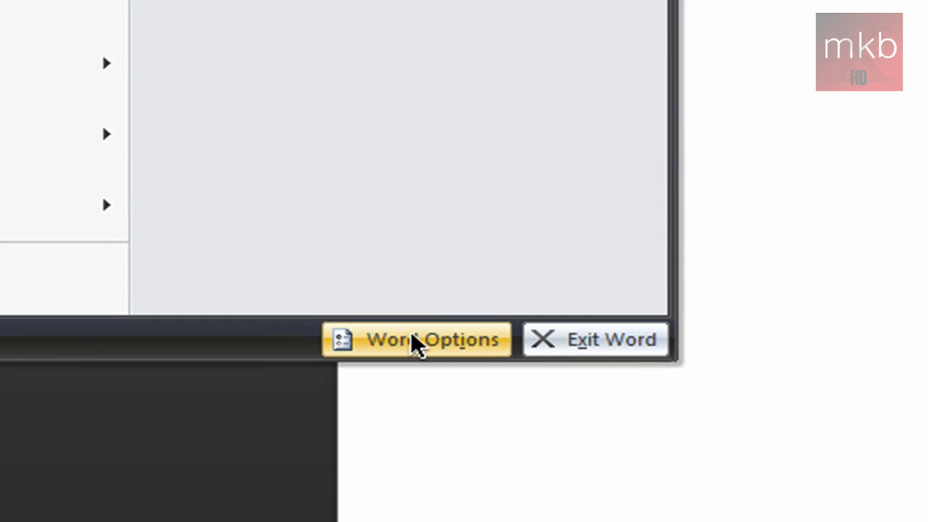
click(412, 336)
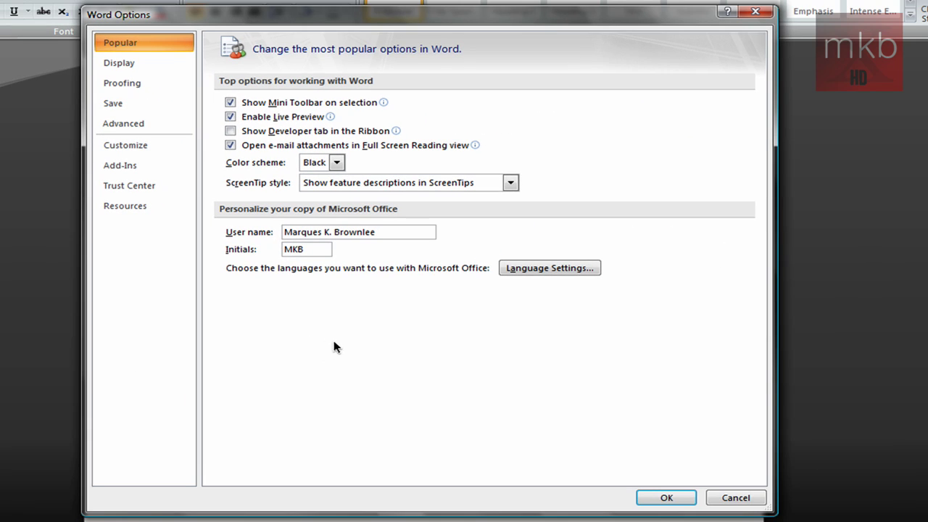
click(334, 164)
click(322, 204)
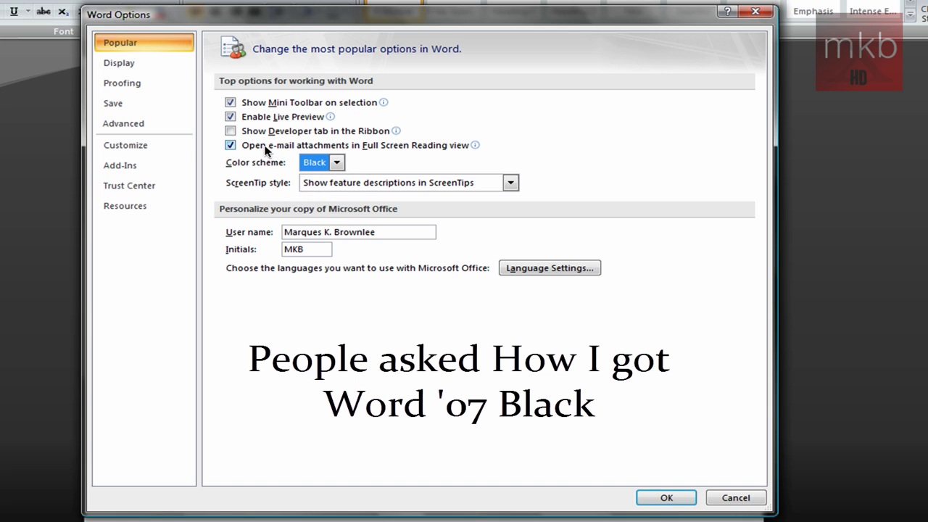
Step: Add the E-mail command to the Quick Access Toolbar for all documents and apply the options
click(121, 147)
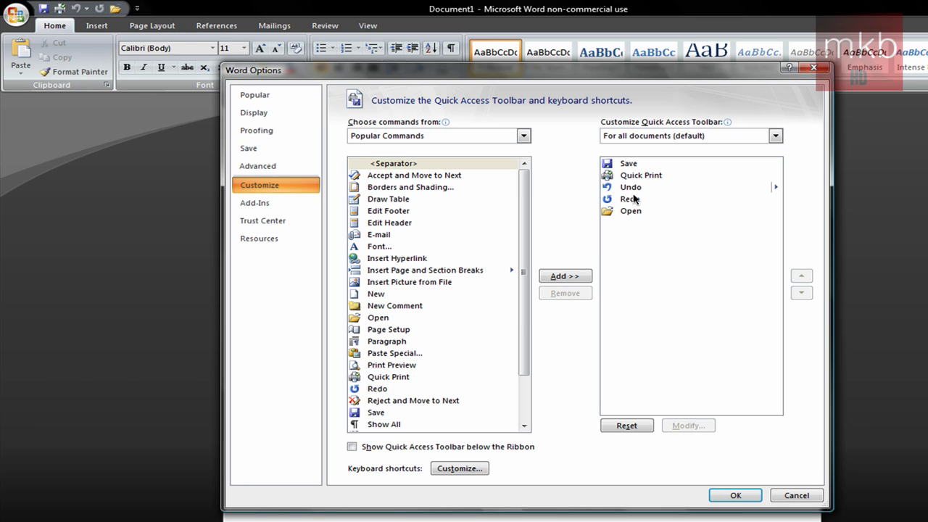
drag(525, 192, 525, 245)
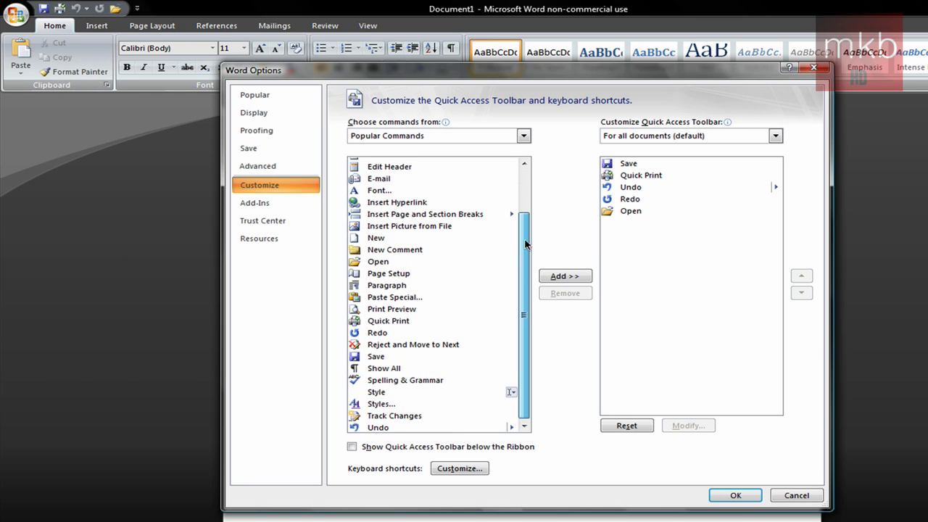
drag(524, 365, 524, 265)
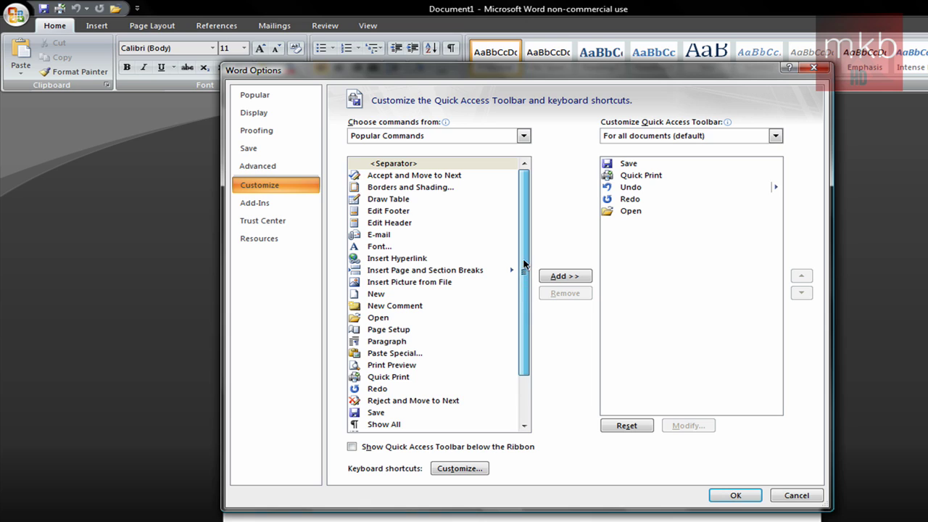
click(377, 235)
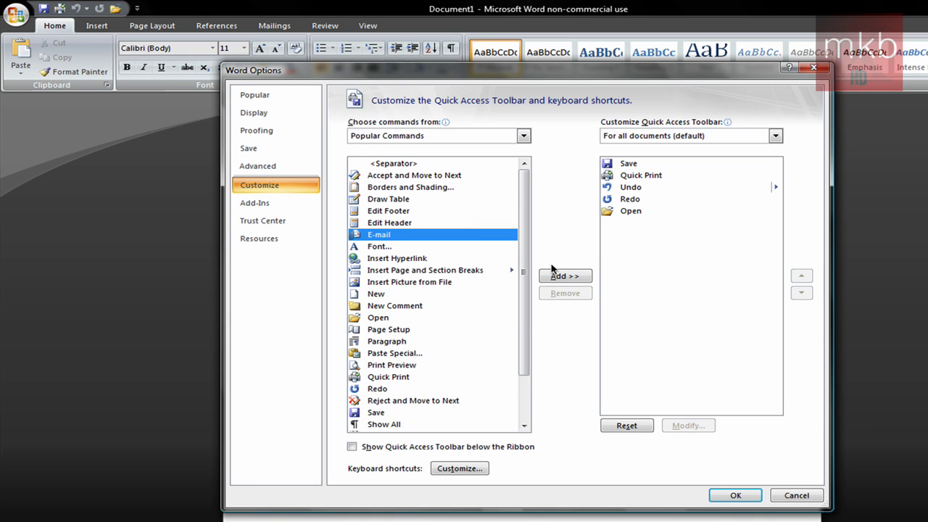
double_click(385, 236)
double_click(389, 237)
click(529, 324)
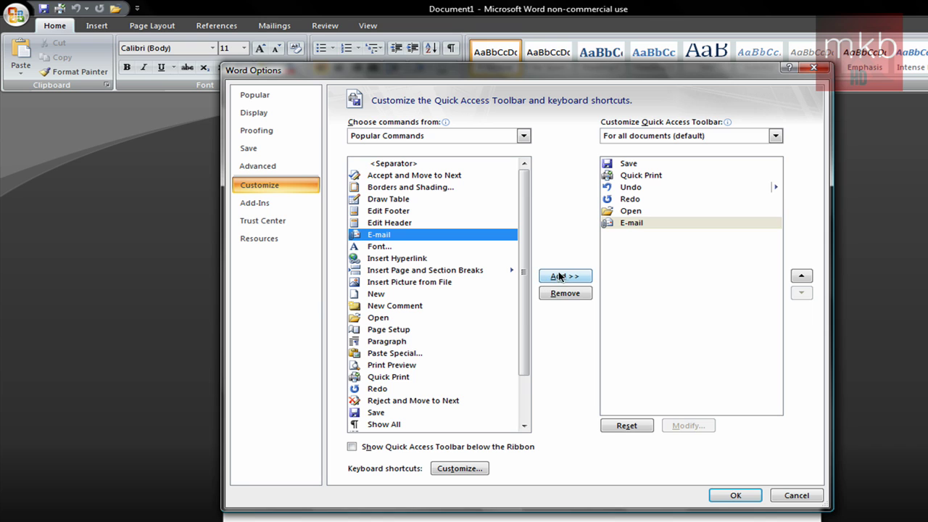
click(701, 226)
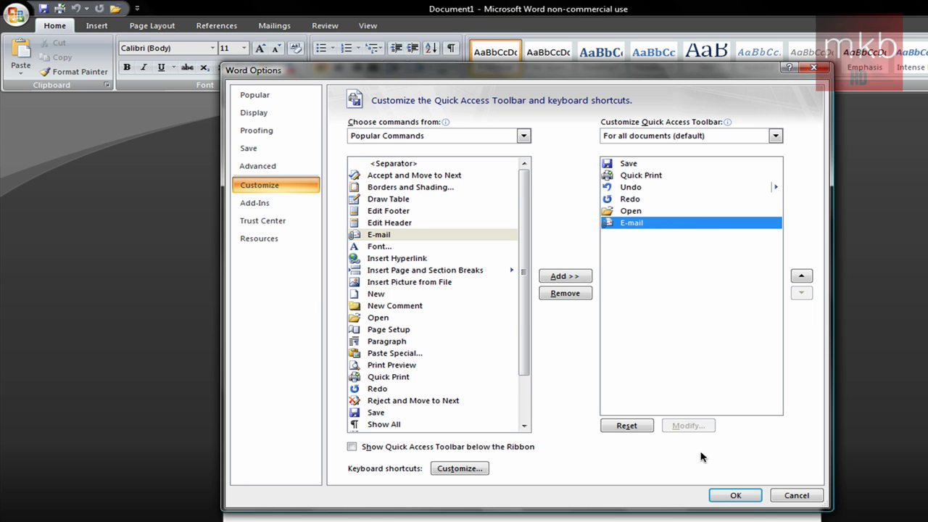
click(735, 496)
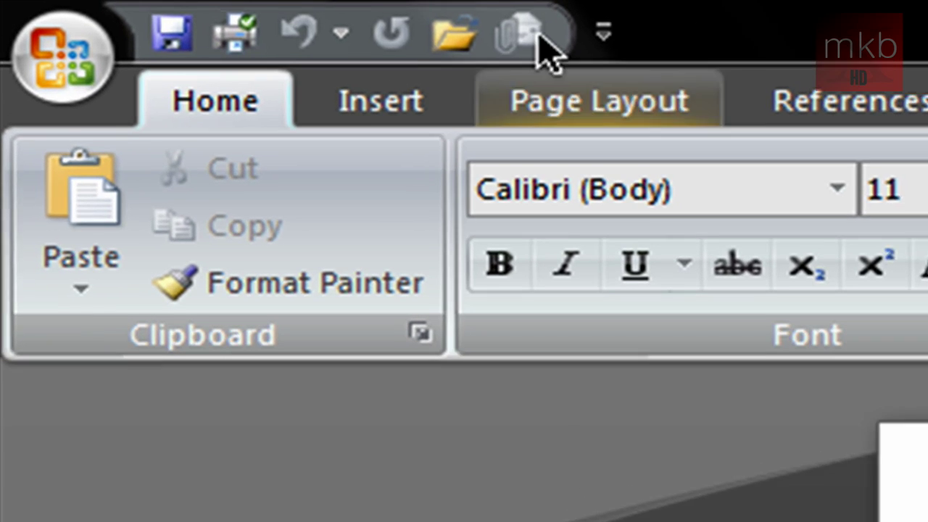
Step: Enter the sample text "something" in the blank document
key(ctrl+a)
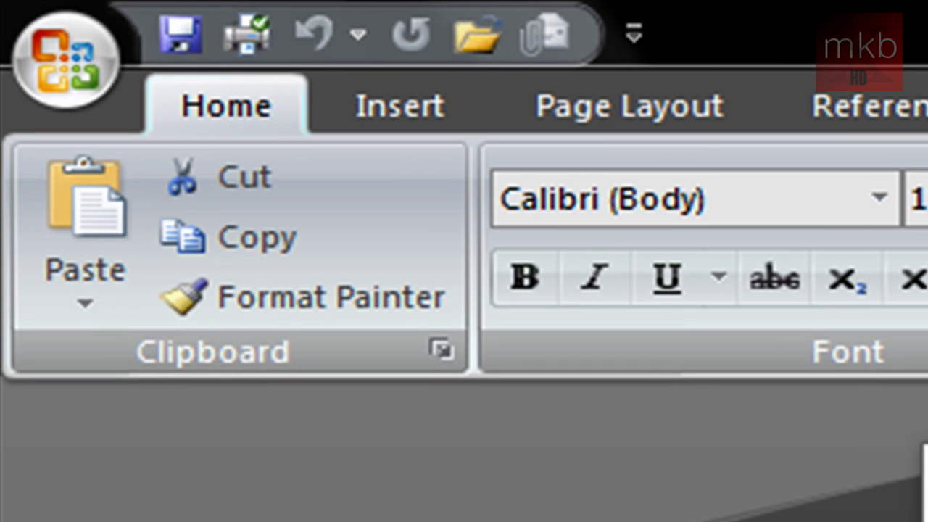
text(wr)
key(BackSpace)
key(BackSpace)
text(something)
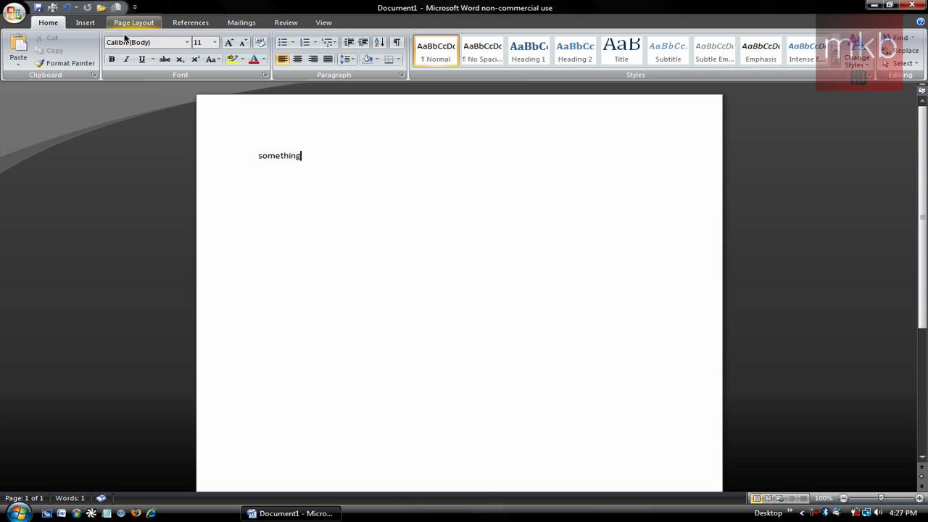
Step: Delete the sample text from the document so the page is blank
click(12, 13)
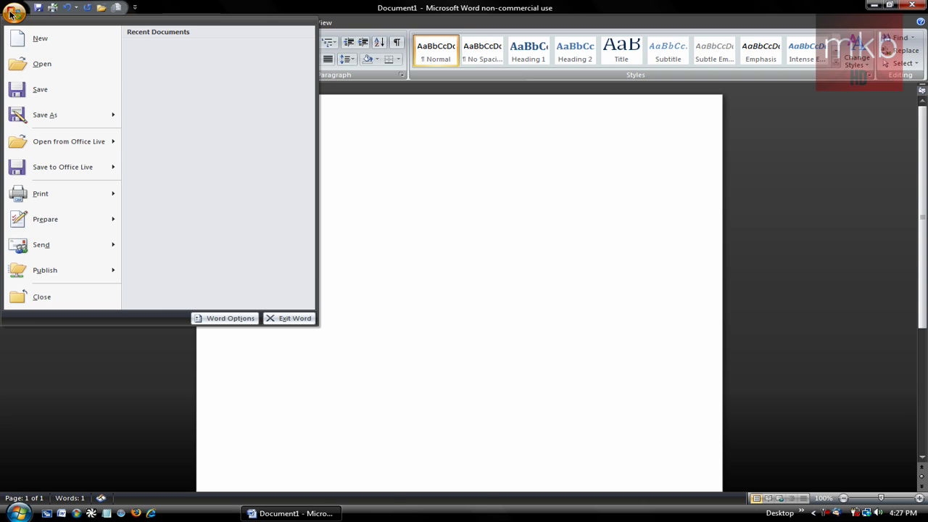
click(377, 166)
drag(377, 166, 125, 155)
key(Delete)
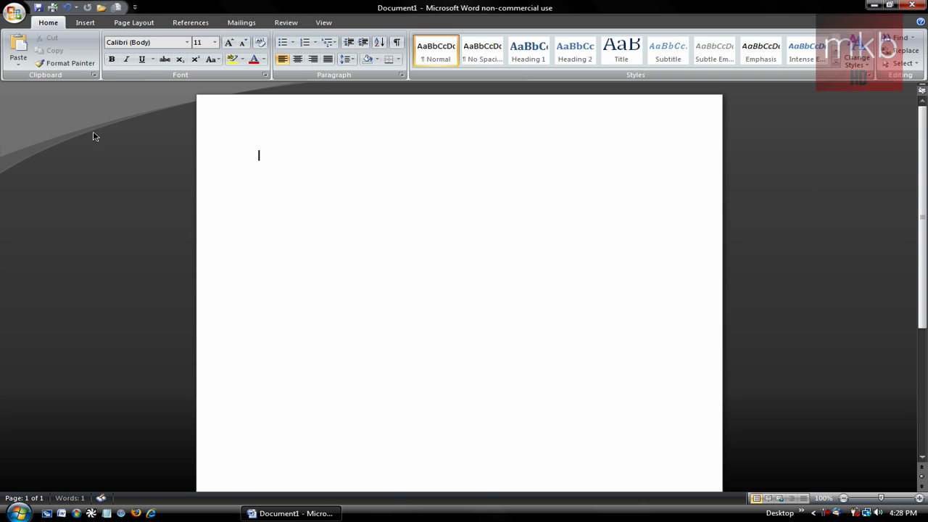
Step: Enable printing of background colors and images in Word's display options
click(14, 13)
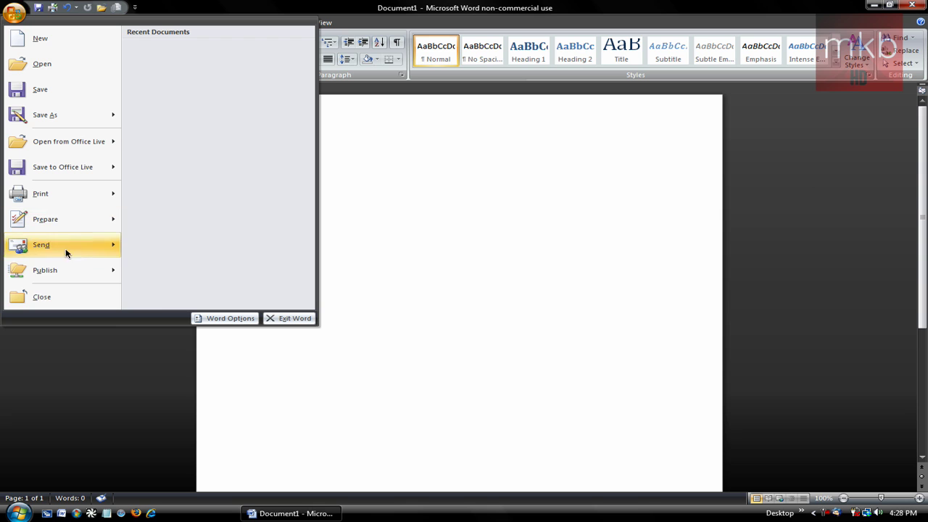
click(226, 318)
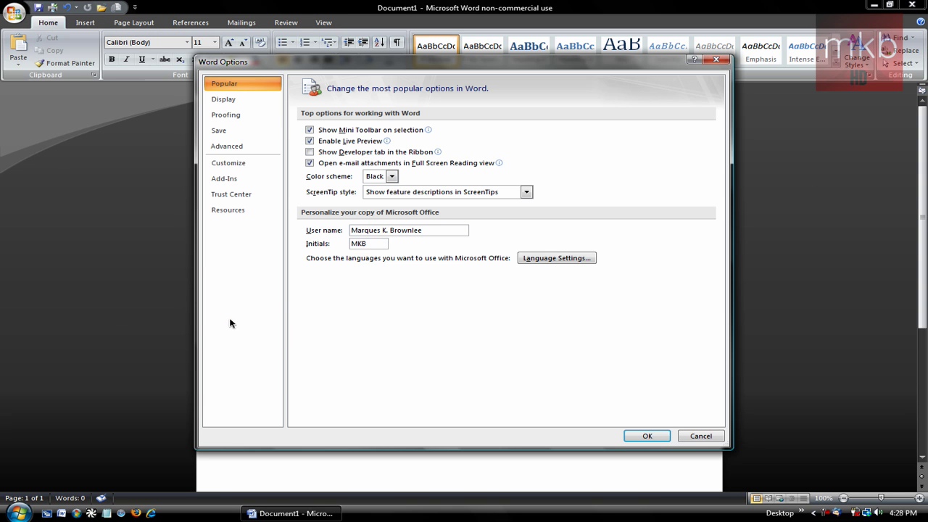
click(242, 101)
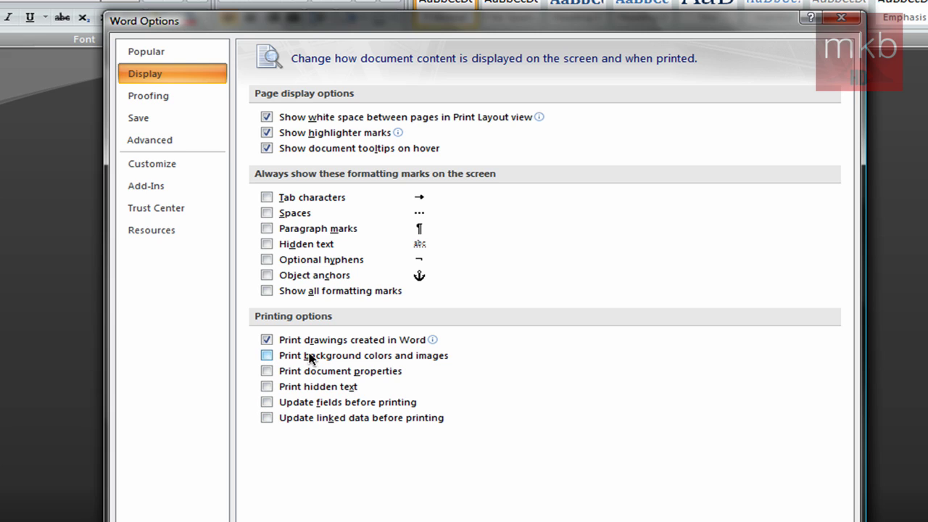
click(267, 355)
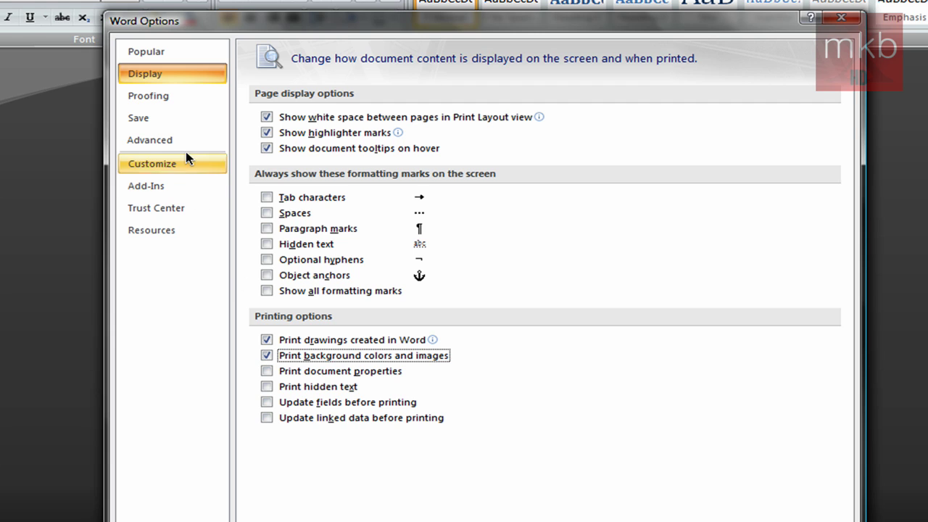
Step: Set pasting within the same document to Match Destination Formatting in the advanced options and apply the changes
click(158, 123)
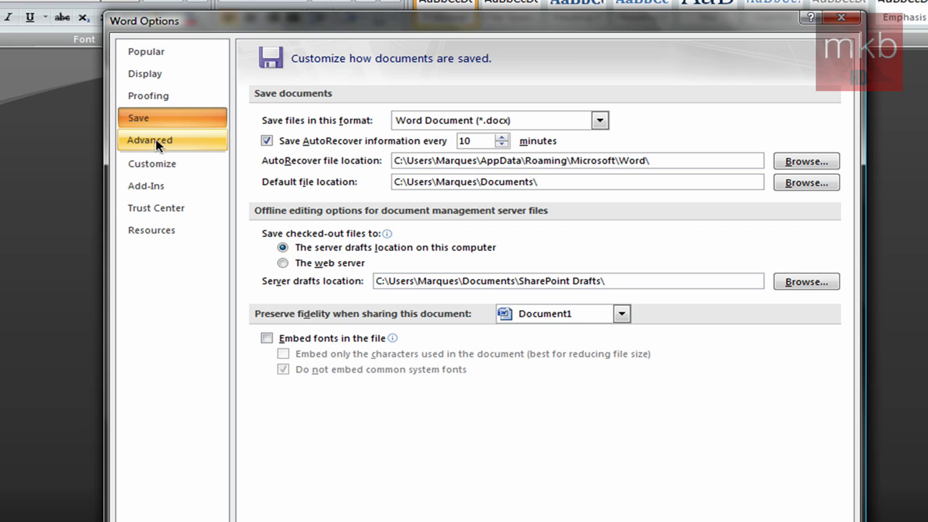
click(145, 140)
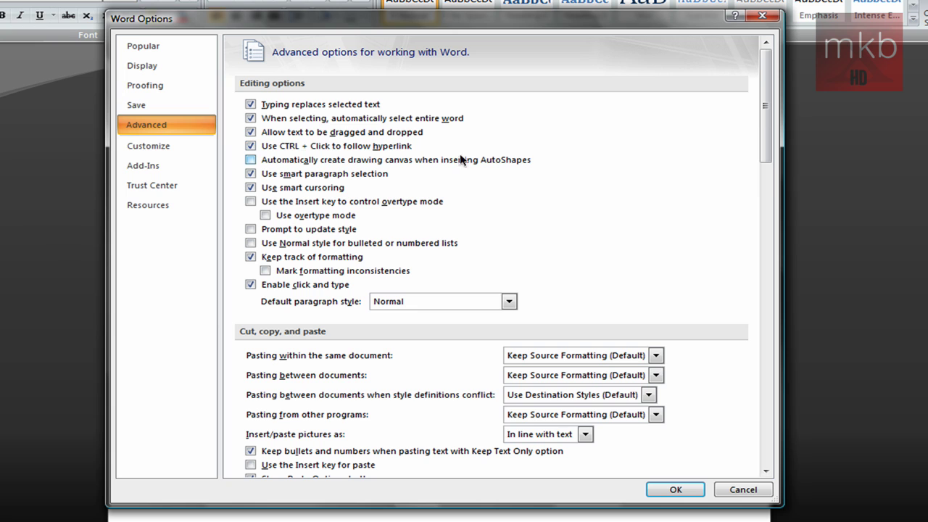
drag(763, 87, 762, 108)
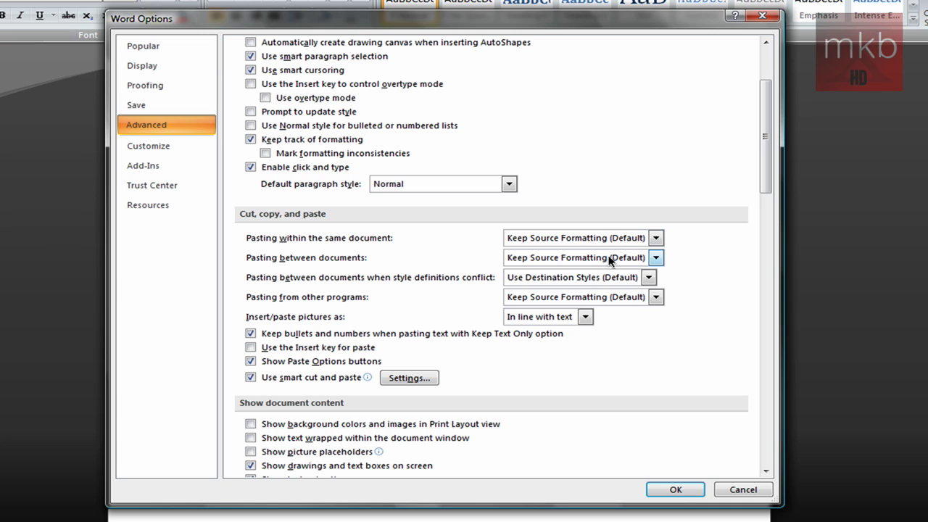
click(655, 237)
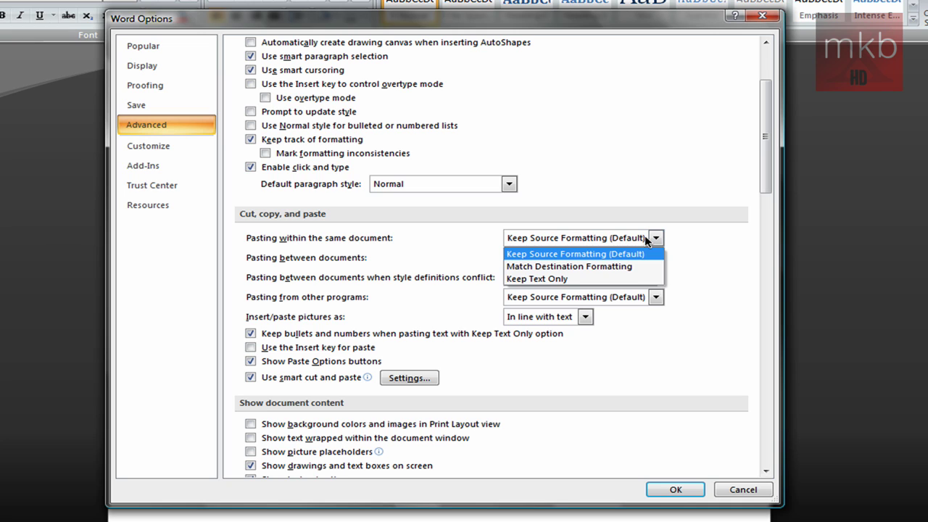
click(621, 267)
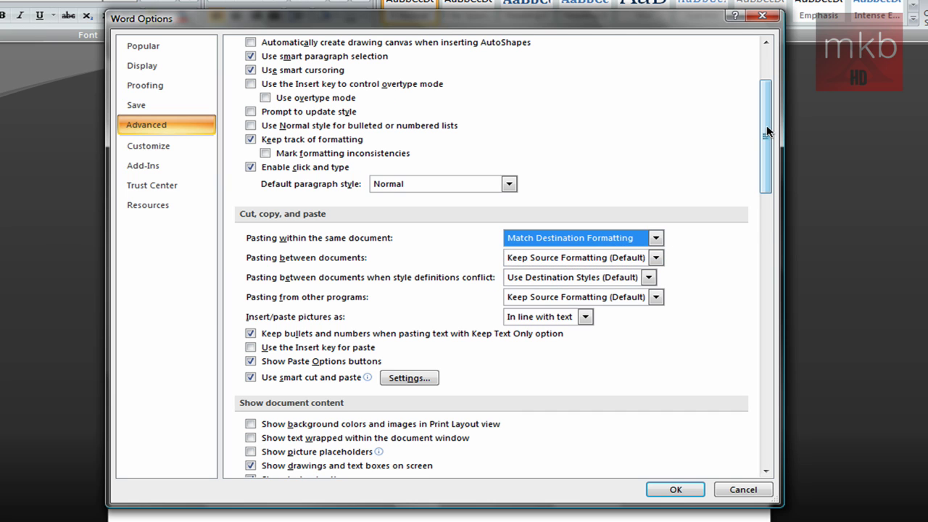
drag(767, 130, 770, 72)
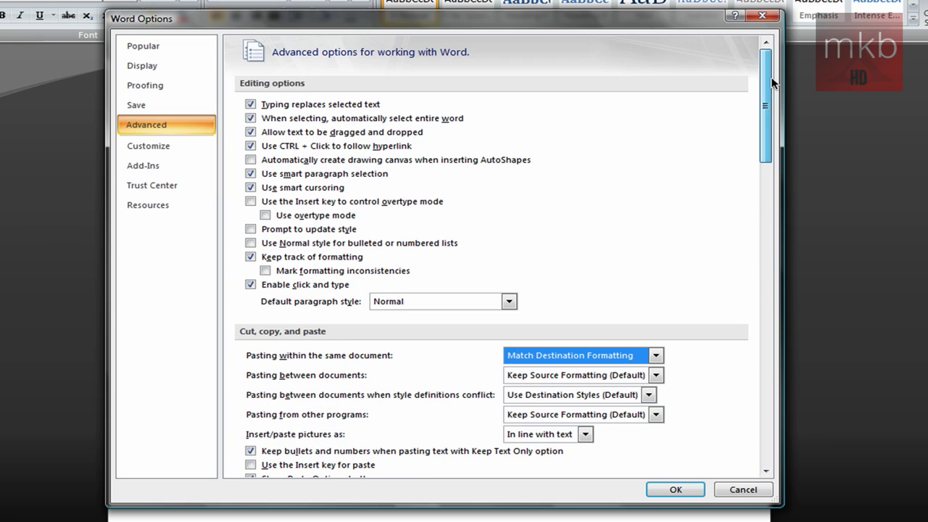
click(670, 490)
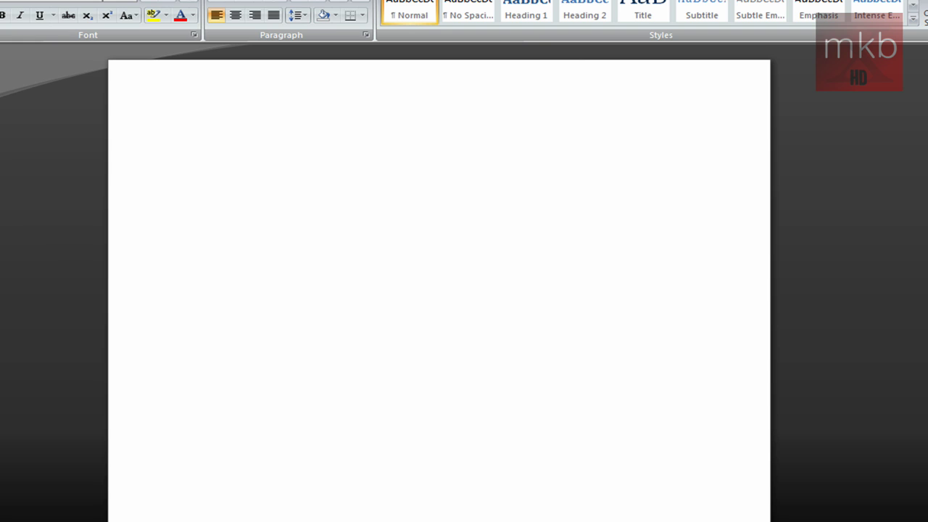
Step: Remove the E-mail command from the Quick Access Toolbar
click(224, 6)
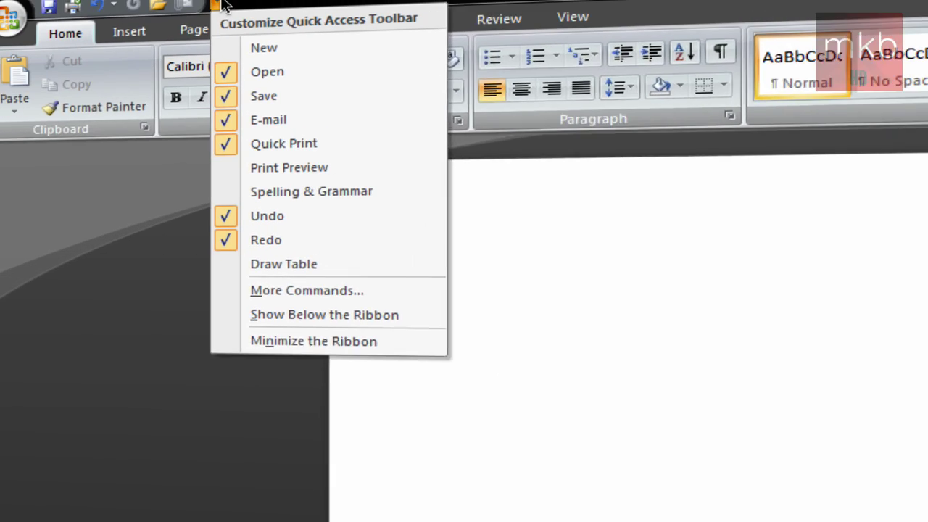
click(412, 176)
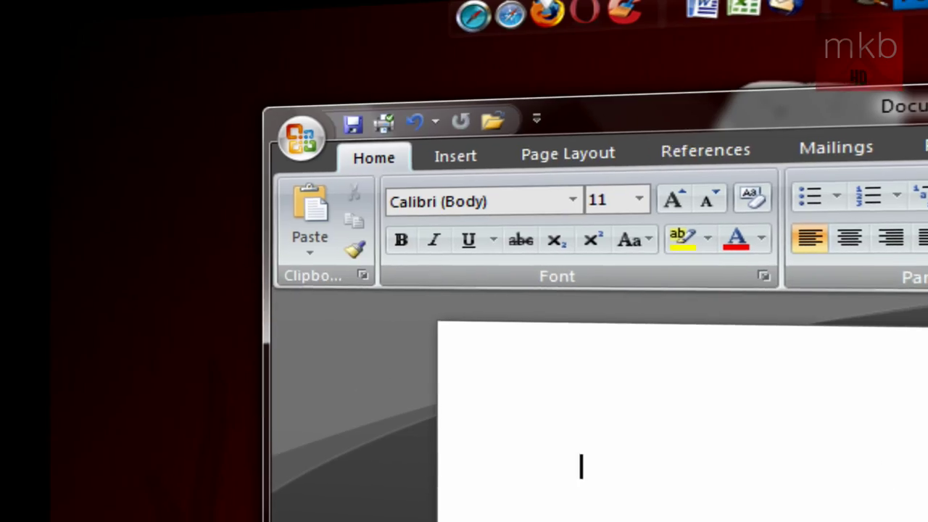
Step: Close Word without saving the changes to Document1
key(alt+F4)
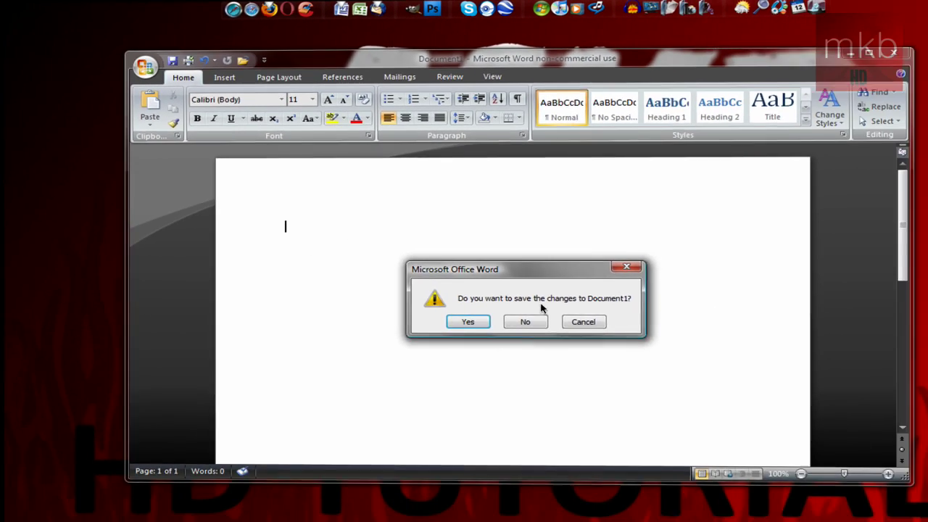
click(642, 394)
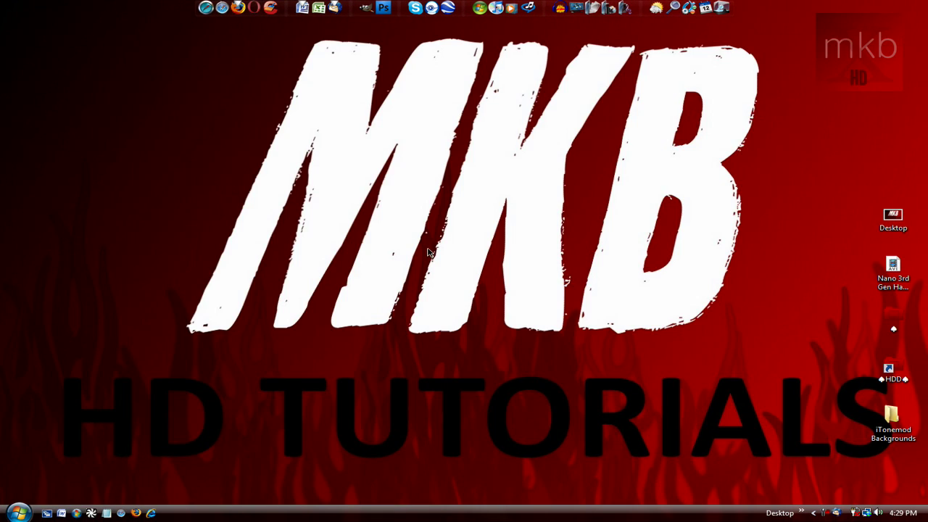